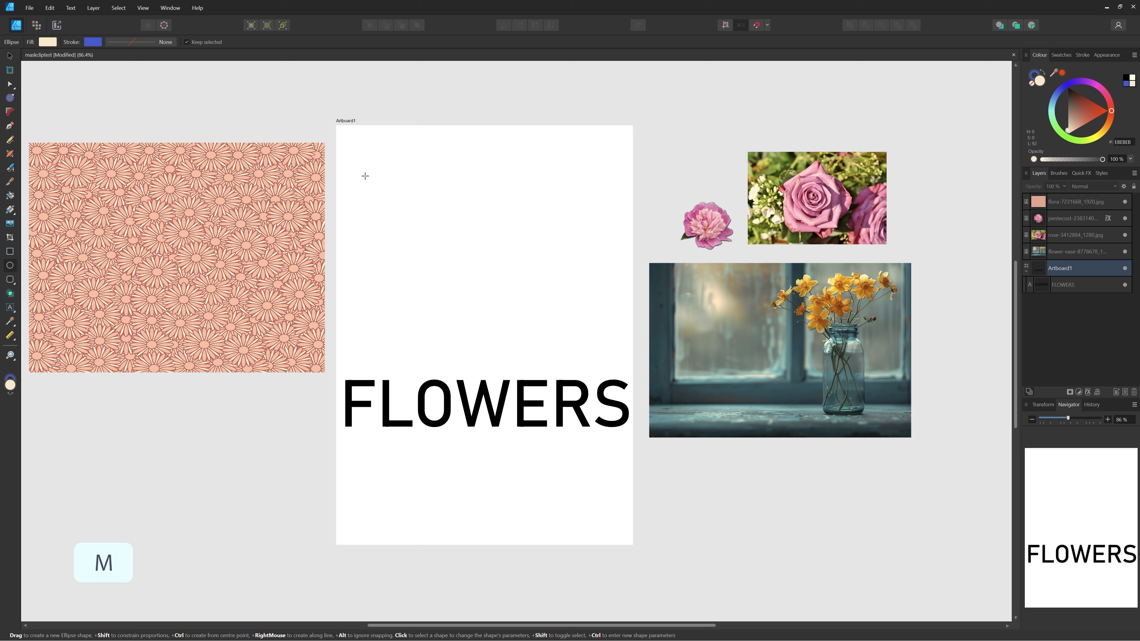
Draw a circle near the artboard's top-left, move the rose photo over it, and widen the Layers panel.
{"action": "left_click_drag", "start_coordinate": [365, 176], "coordinate": [443, 254]}
{"action": "key", "text": "v"}
{"action": "left_click_drag", "start_coordinate": [835, 198], "coordinate": [431, 212]}
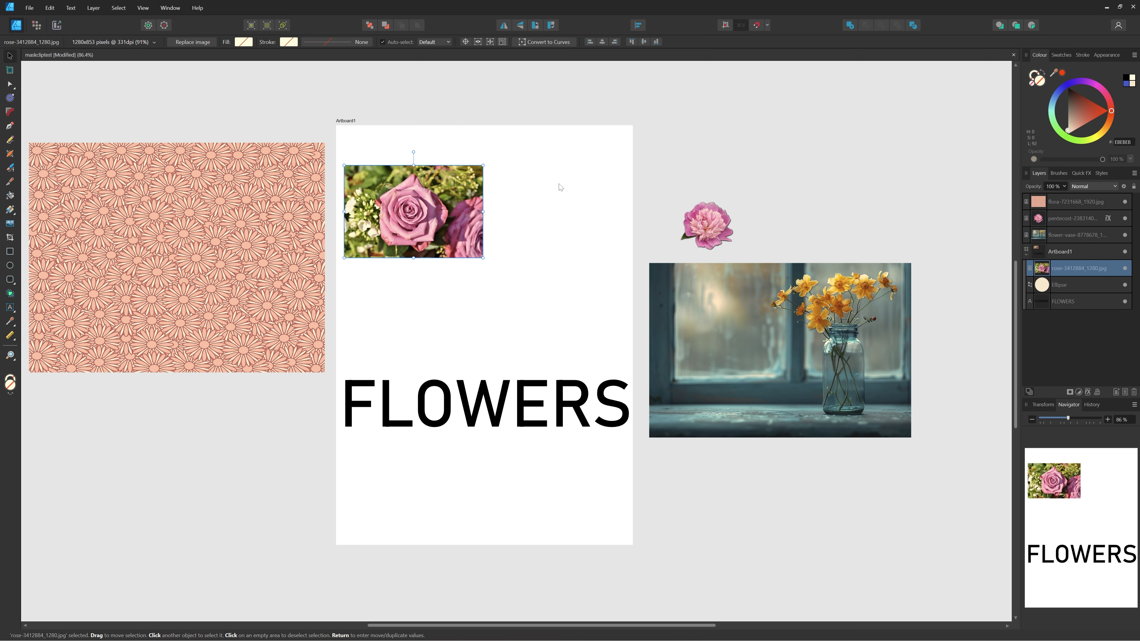
{"action": "left_click_drag", "start_coordinate": [1020, 321], "coordinate": [948, 321]}
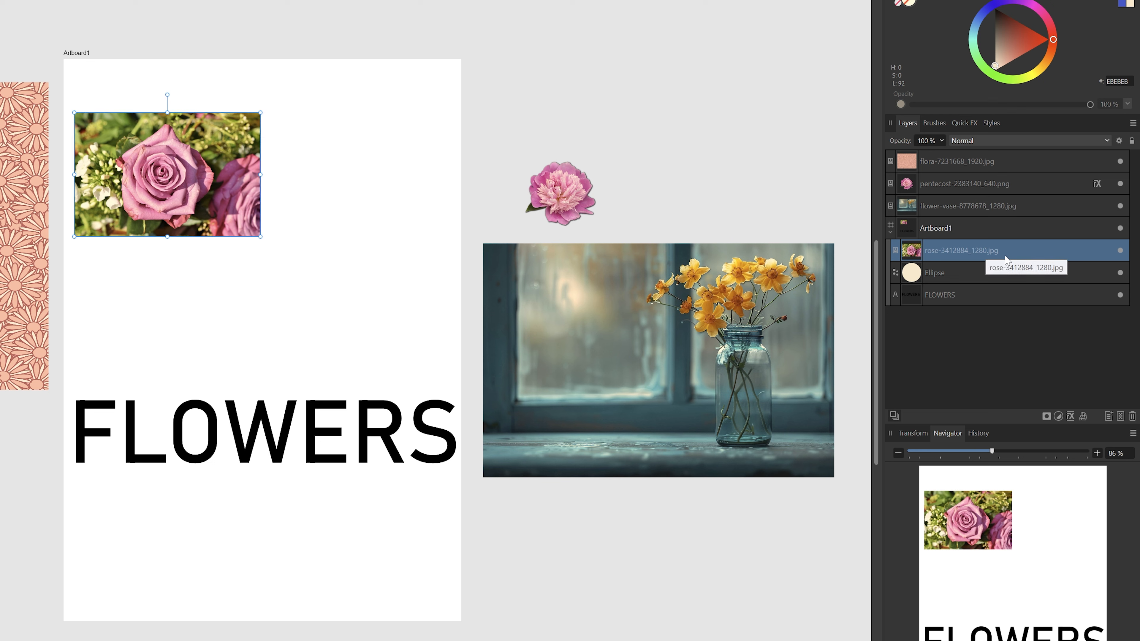
Clip the rose photo into the Ellipse layer and centre the bloom within the circle.
{"action": "left_click_drag", "start_coordinate": [1010, 248], "coordinate": [985, 267]}
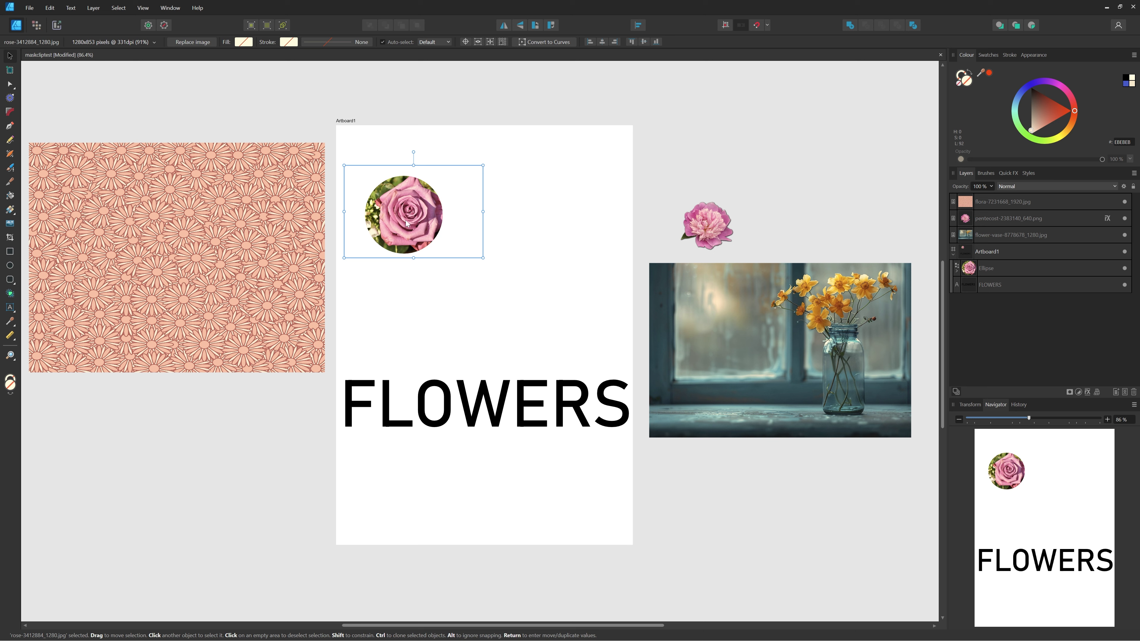
{"action": "mouse_move", "coordinate": [409, 215]}
{"action": "left_mouse_down"}
{"action": "mouse_move", "coordinate": [371, 207]}
{"action": "mouse_move", "coordinate": [429, 227]}
{"action": "mouse_move", "coordinate": [384, 211]}
{"action": "mouse_move", "coordinate": [402, 225]}
{"action": "mouse_move", "coordinate": [456, 223]}
{"action": "mouse_move", "coordinate": [348, 224]}
{"action": "mouse_move", "coordinate": [406, 182]}
{"action": "mouse_move", "coordinate": [405, 233]}
{"action": "mouse_move", "coordinate": [408, 217]}
{"action": "left_mouse_up"}
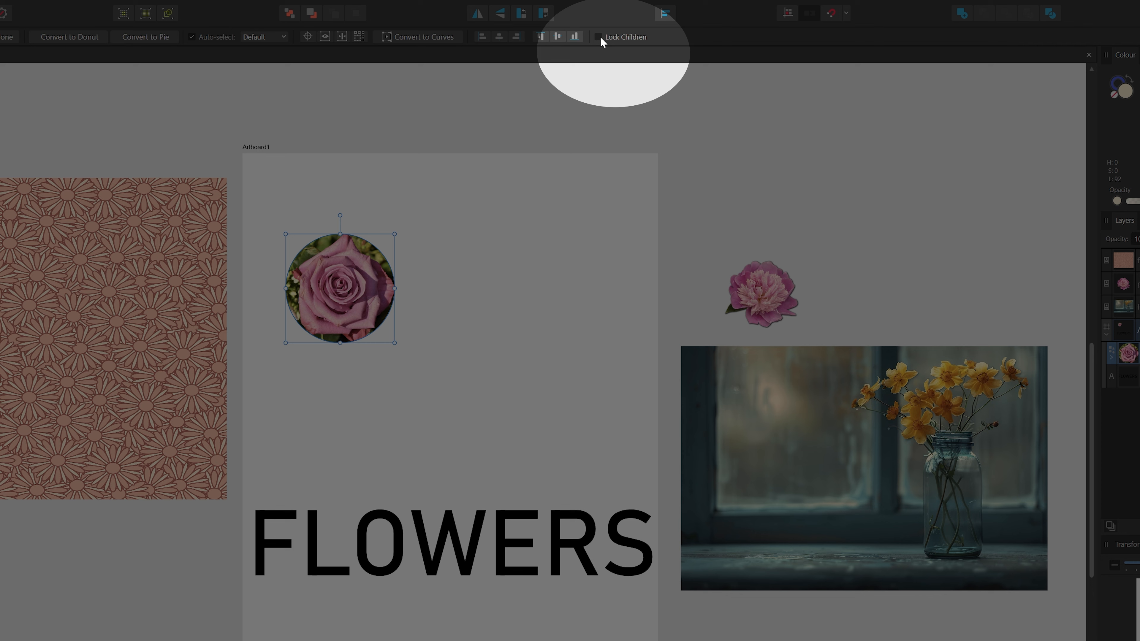
With Lock Children on, move and enlarge the circular mask to reframe the rose bloom.
{"action": "left_click", "coordinate": [598, 36]}
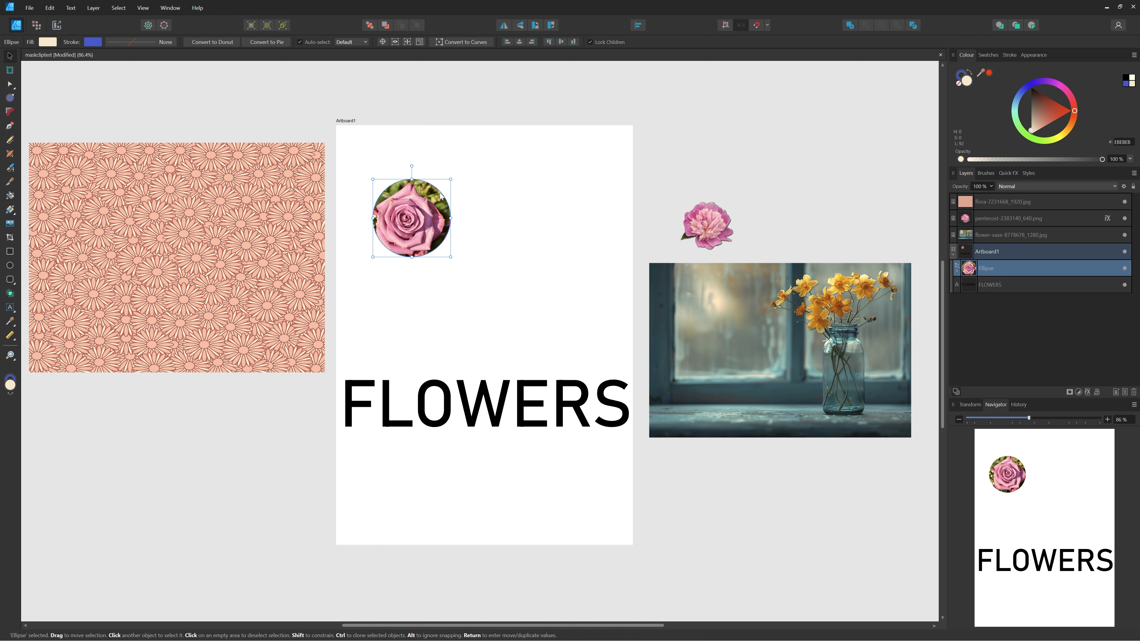
{"action": "left_click_drag", "start_coordinate": [368, 257], "coordinate": [421, 241]}
{"action": "left_click_drag", "start_coordinate": [463, 187], "coordinate": [424, 204]}
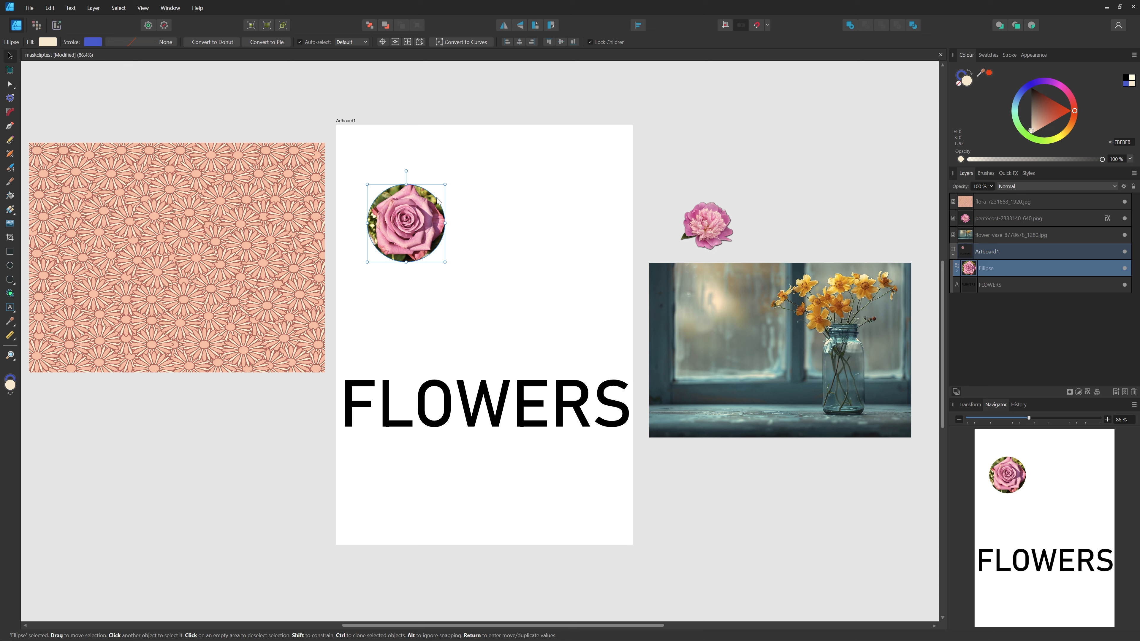
{"action": "mouse_move", "coordinate": [418, 233]}
{"action": "left_mouse_down"}
{"action": "mouse_move", "coordinate": [446, 197]}
{"action": "mouse_move", "coordinate": [388, 223]}
{"action": "mouse_move", "coordinate": [410, 198]}
{"action": "mouse_move", "coordinate": [473, 254]}
{"action": "mouse_move", "coordinate": [426, 234]}
{"action": "mouse_move", "coordinate": [400, 241]}
{"action": "mouse_move", "coordinate": [420, 229]}
{"action": "left_mouse_up"}
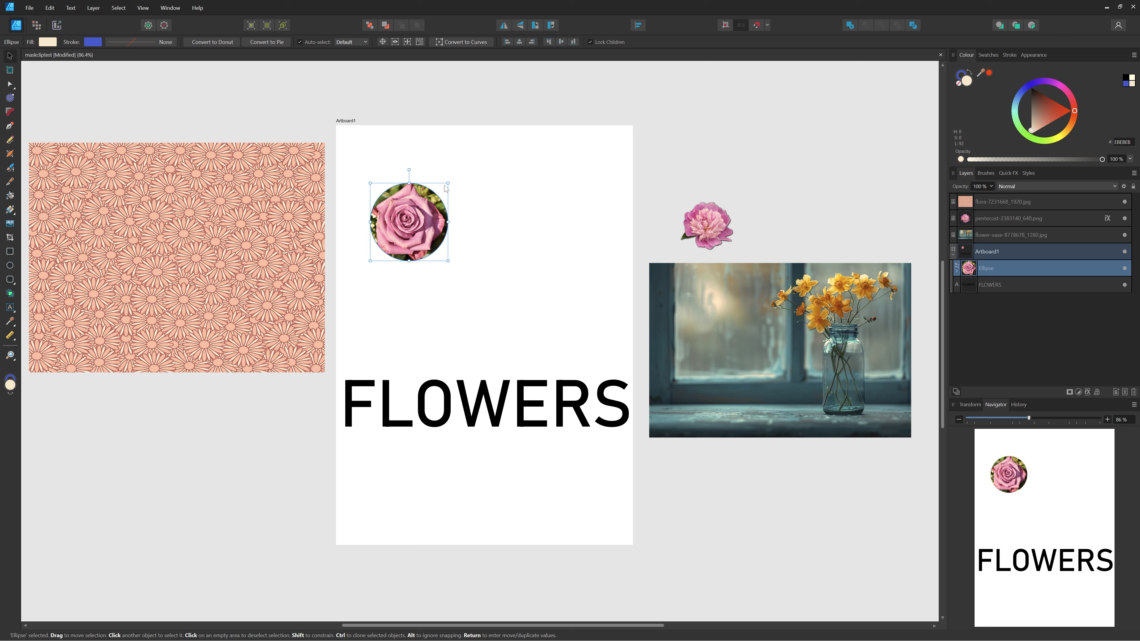
{"action": "left_click_drag", "start_coordinate": [448, 181], "coordinate": [463, 176]}
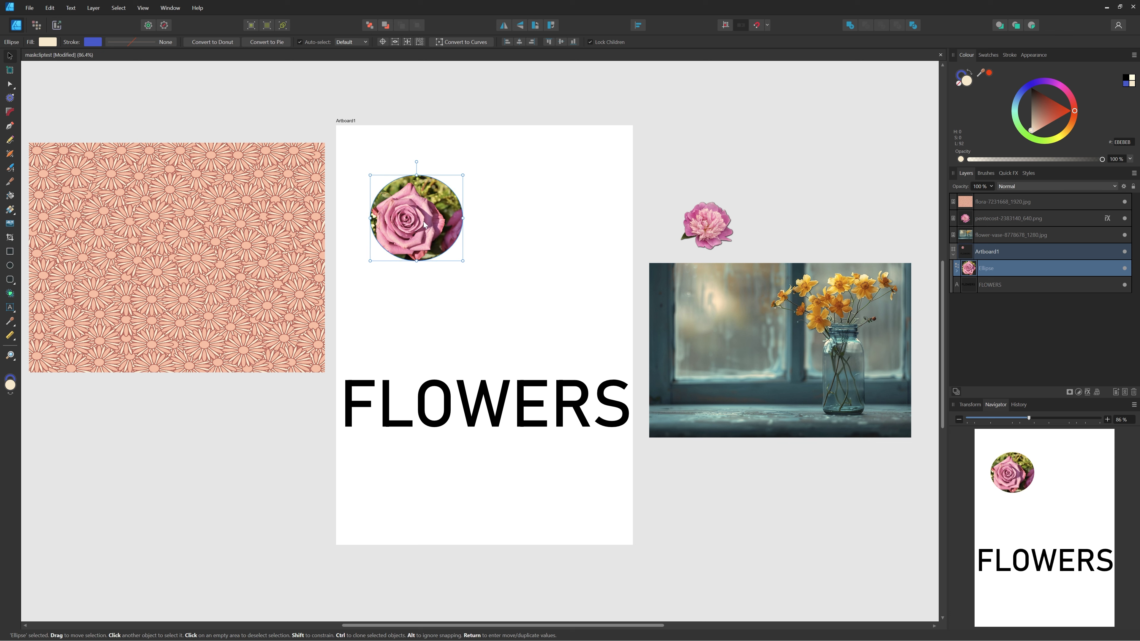
{"action": "mouse_move", "coordinate": [421, 223]}
{"action": "left_mouse_down"}
{"action": "mouse_move", "coordinate": [403, 224]}
{"action": "mouse_move", "coordinate": [429, 233]}
{"action": "left_mouse_up"}
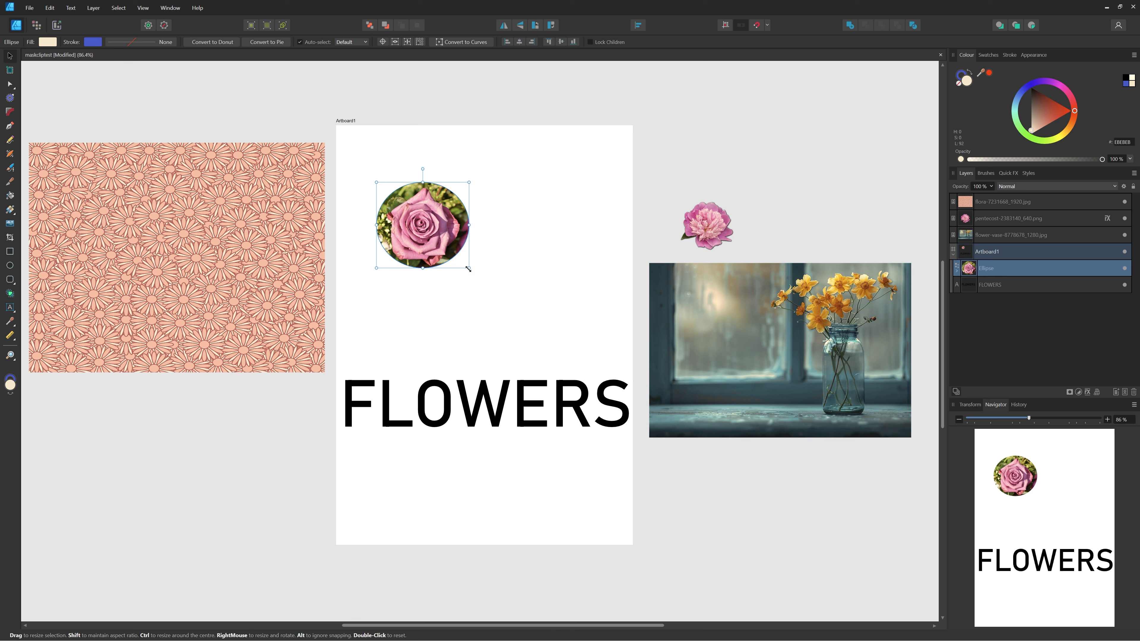
{"action": "mouse_move", "coordinate": [468, 268]}
{"action": "left_mouse_down"}
{"action": "mouse_move", "coordinate": [486, 290]}
{"action": "mouse_move", "coordinate": [466, 265]}
{"action": "left_mouse_up"}
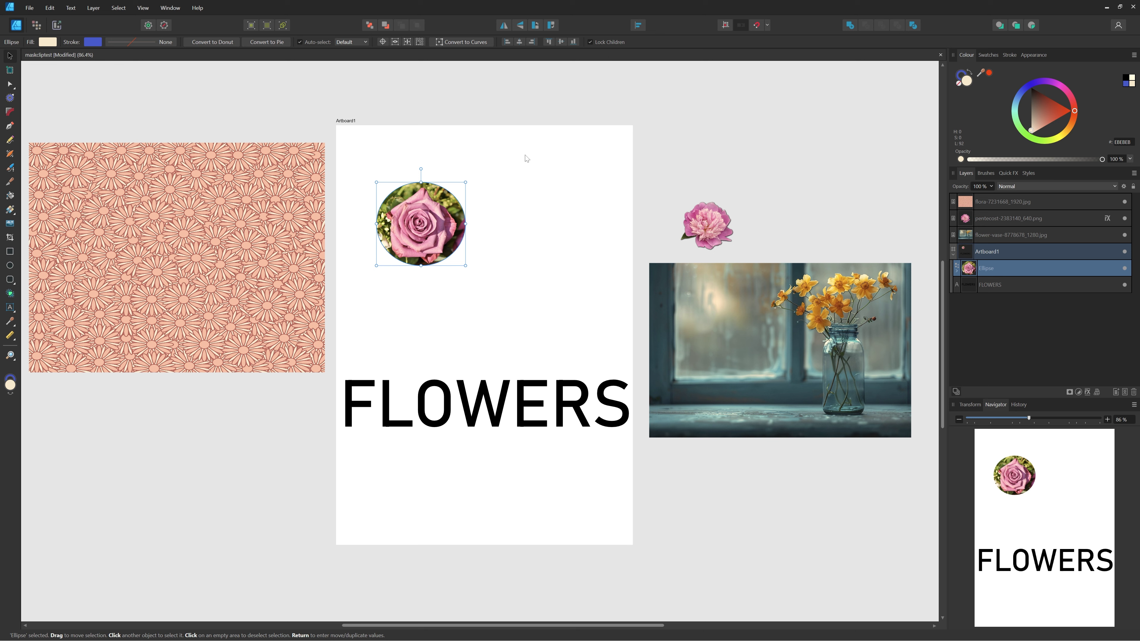
{"action": "mouse_move", "coordinate": [429, 224]}
{"action": "left_mouse_down"}
{"action": "mouse_move", "coordinate": [442, 168]}
{"action": "mouse_move", "coordinate": [401, 283]}
{"action": "mouse_move", "coordinate": [394, 192]}
{"action": "mouse_move", "coordinate": [440, 243]}
{"action": "mouse_move", "coordinate": [454, 220]}
{"action": "mouse_move", "coordinate": [432, 238]}
{"action": "left_mouse_up"}
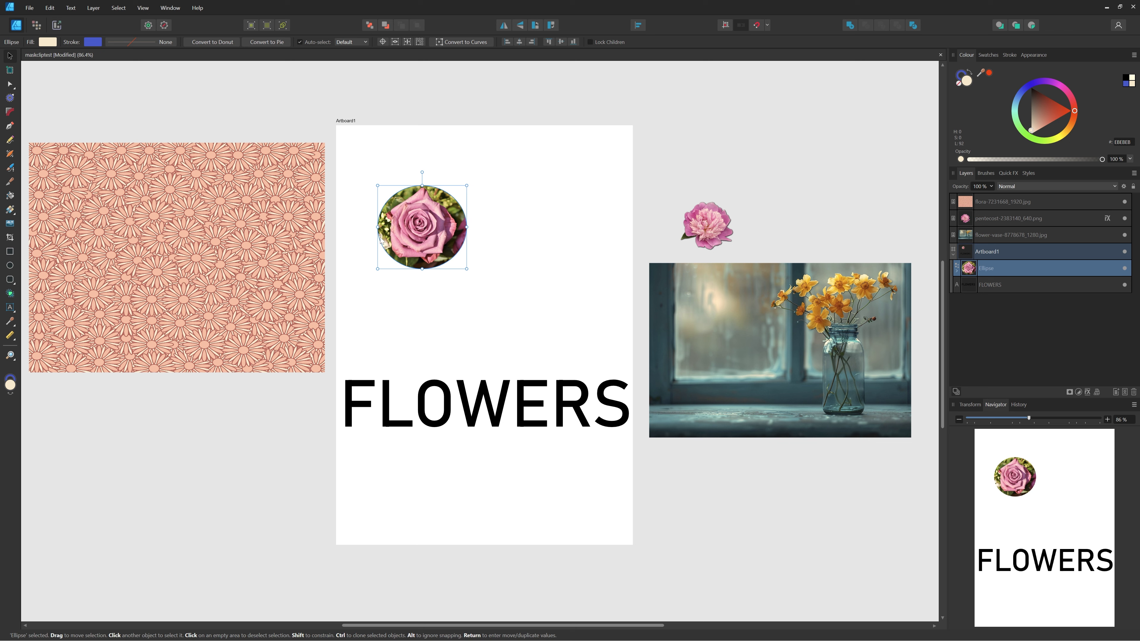
Draw a tall rounded rectangle beside the rose circle and widen the Layers list slightly.
{"action": "left_click", "coordinate": [544, 218]}
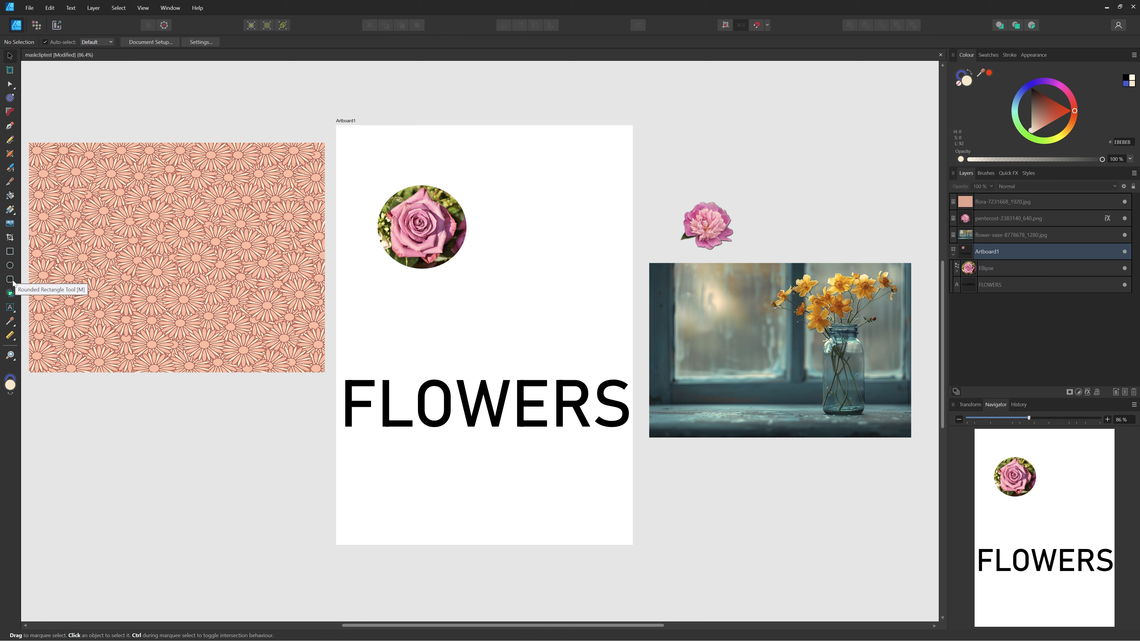
{"action": "key", "text": "m"}
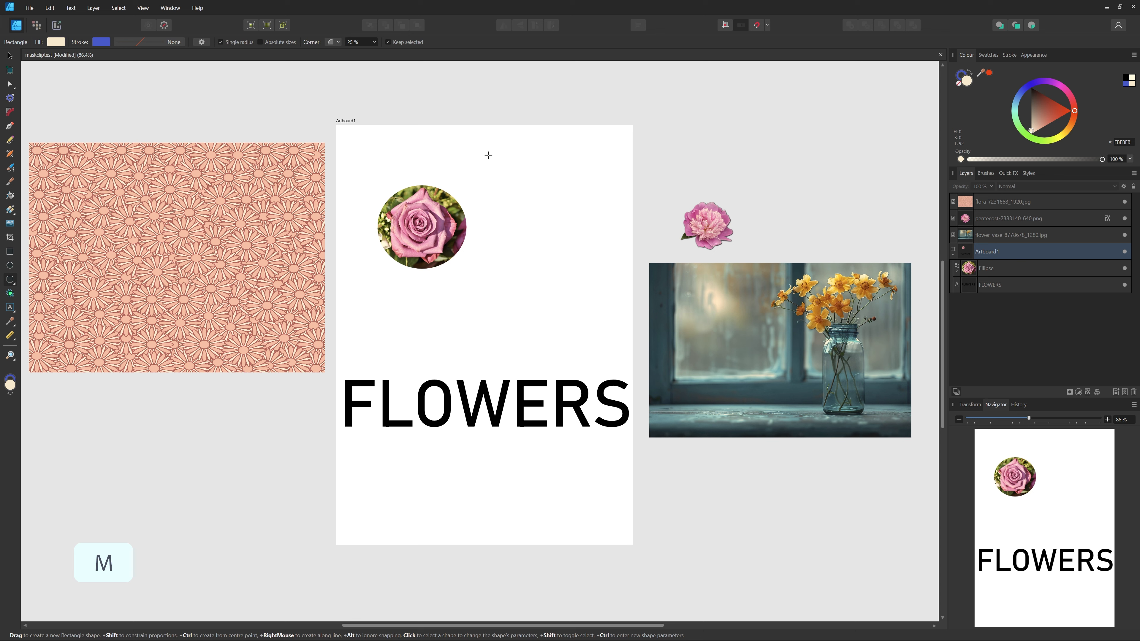
{"action": "left_click_drag", "start_coordinate": [489, 155], "coordinate": [620, 353]}
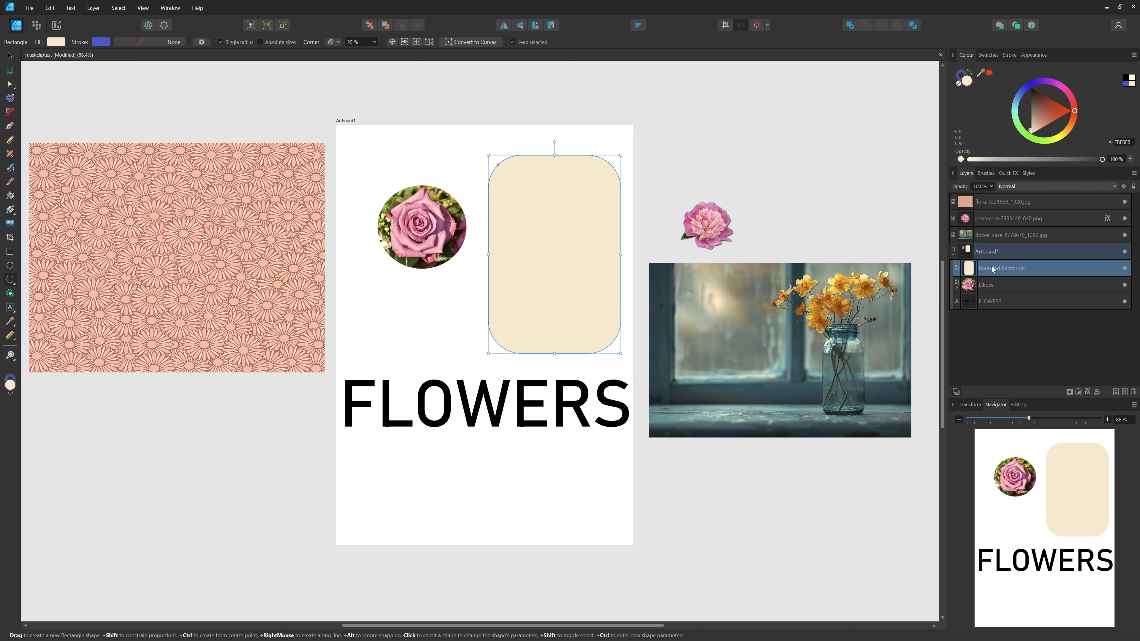
{"action": "mouse_move", "coordinate": [974, 262]}
{"action": "left_mouse_down"}
{"action": "mouse_move", "coordinate": [966, 251]}
{"action": "mouse_move", "coordinate": [969, 264]}
{"action": "left_mouse_up"}
{"action": "left_click_drag", "start_coordinate": [947, 310], "coordinate": [935, 311]}
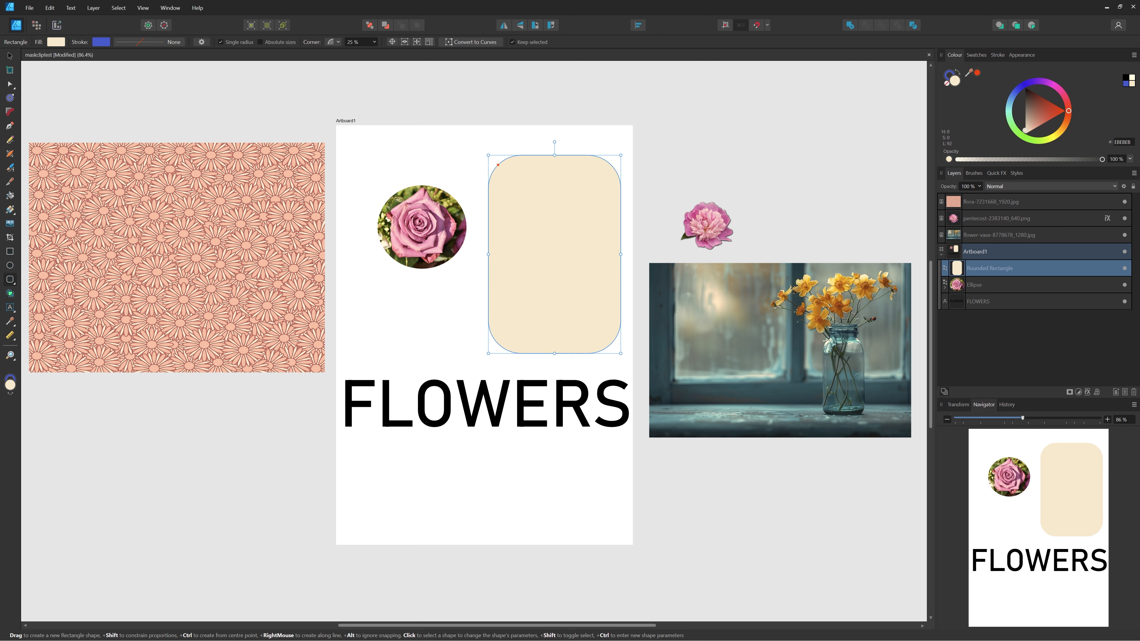
Move the vase photo into the artboard's layers and clip it inside the rounded rectangle.
{"action": "left_click", "coordinate": [999, 236]}
{"action": "left_click", "coordinate": [9, 56]}
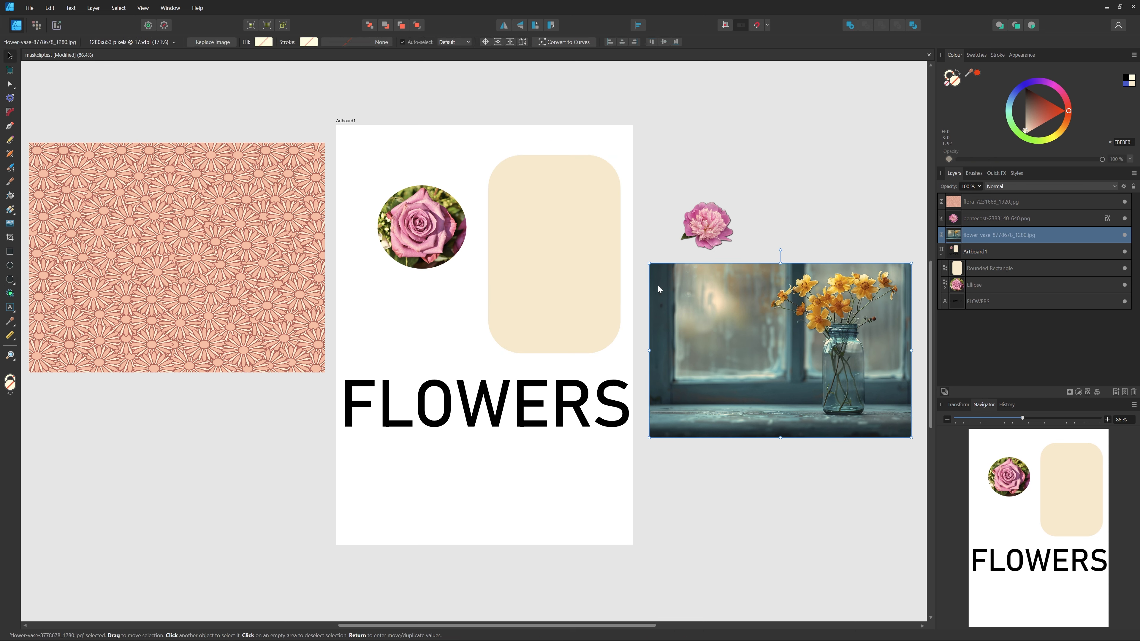
{"action": "left_click_drag", "start_coordinate": [812, 380], "coordinate": [797, 358]}
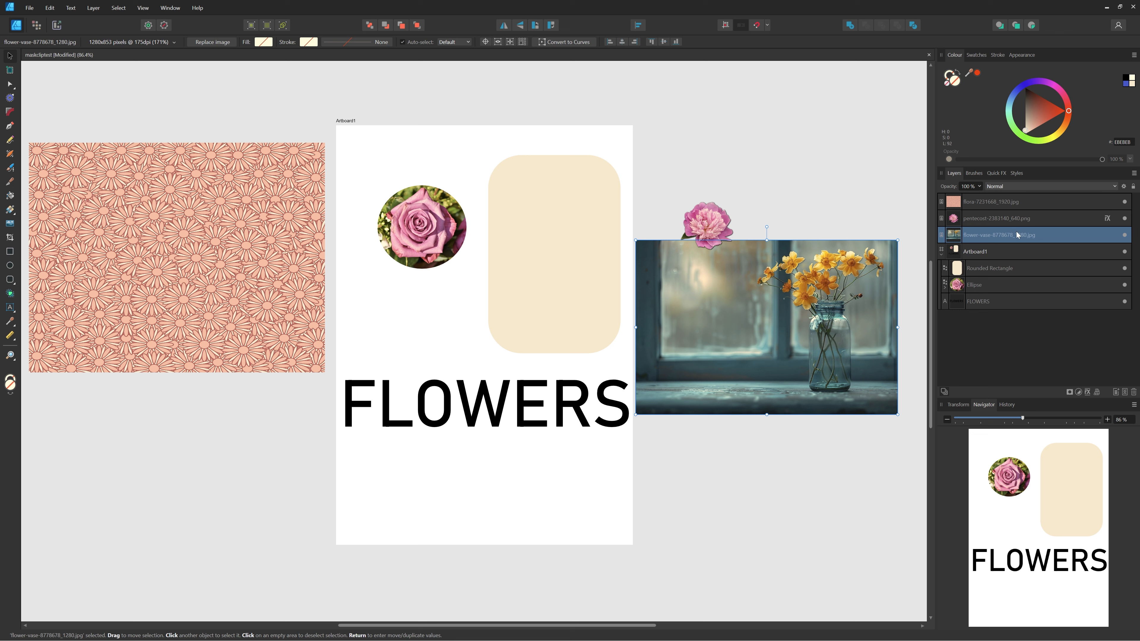
{"action": "left_click_drag", "start_coordinate": [1017, 234], "coordinate": [1023, 269]}
{"action": "left_click_drag", "start_coordinate": [851, 295], "coordinate": [591, 223]}
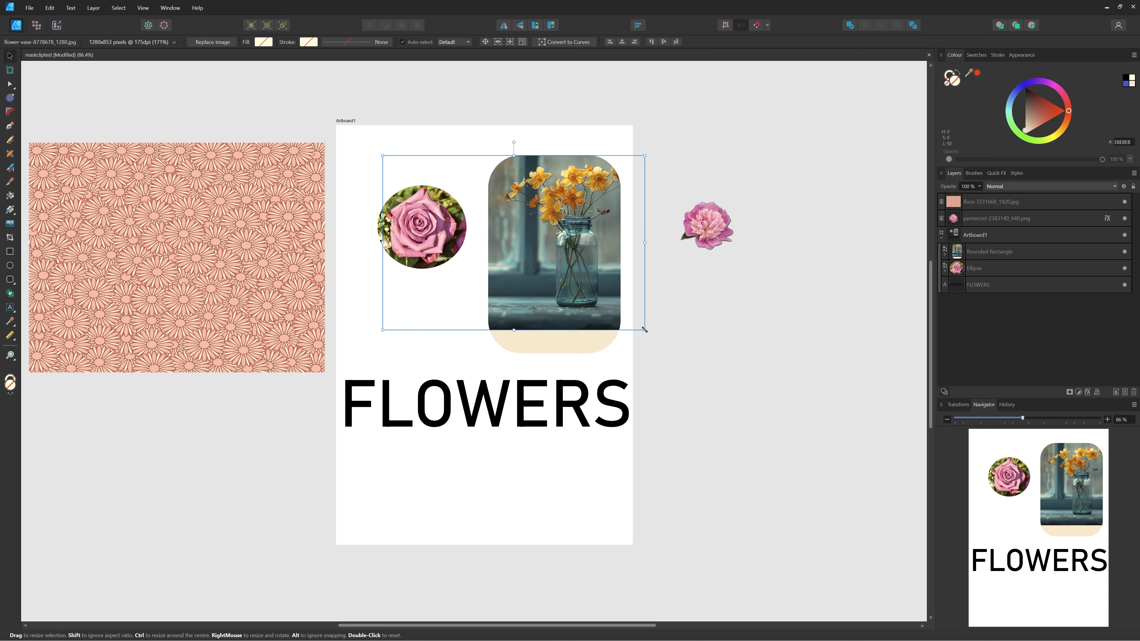
Enlarge the vase photo, stretch it taller and shift it left to fill the shape.
{"action": "left_click_drag", "start_coordinate": [645, 330], "coordinate": [663, 342]}
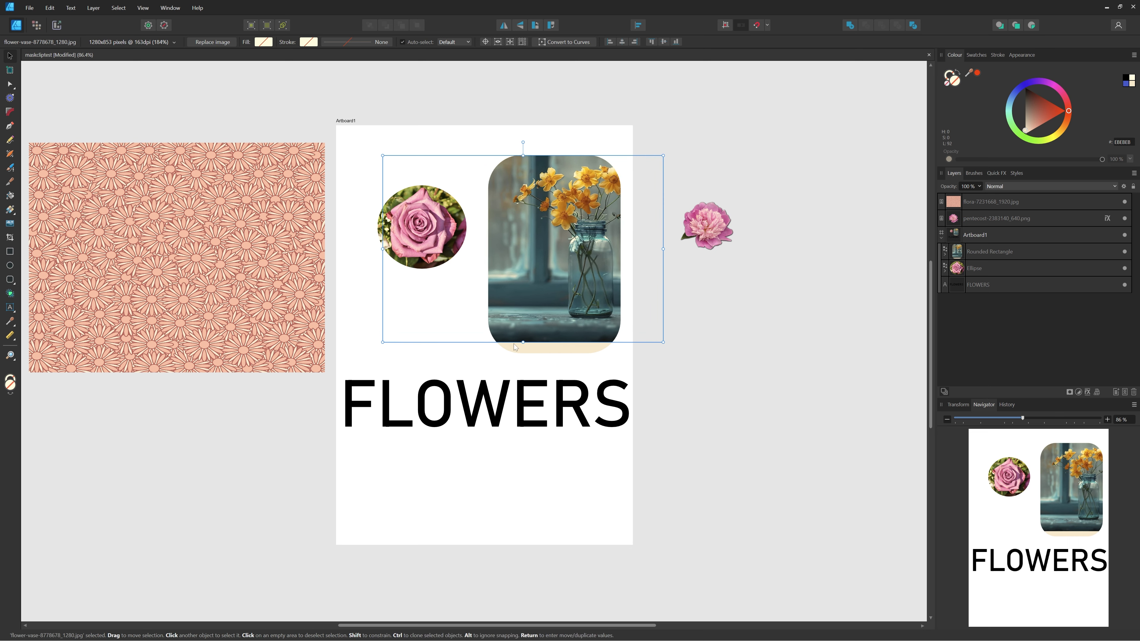
{"action": "left_click_drag", "start_coordinate": [530, 343], "coordinate": [530, 361]}
{"action": "left_click_drag", "start_coordinate": [576, 288], "coordinate": [563, 275]}
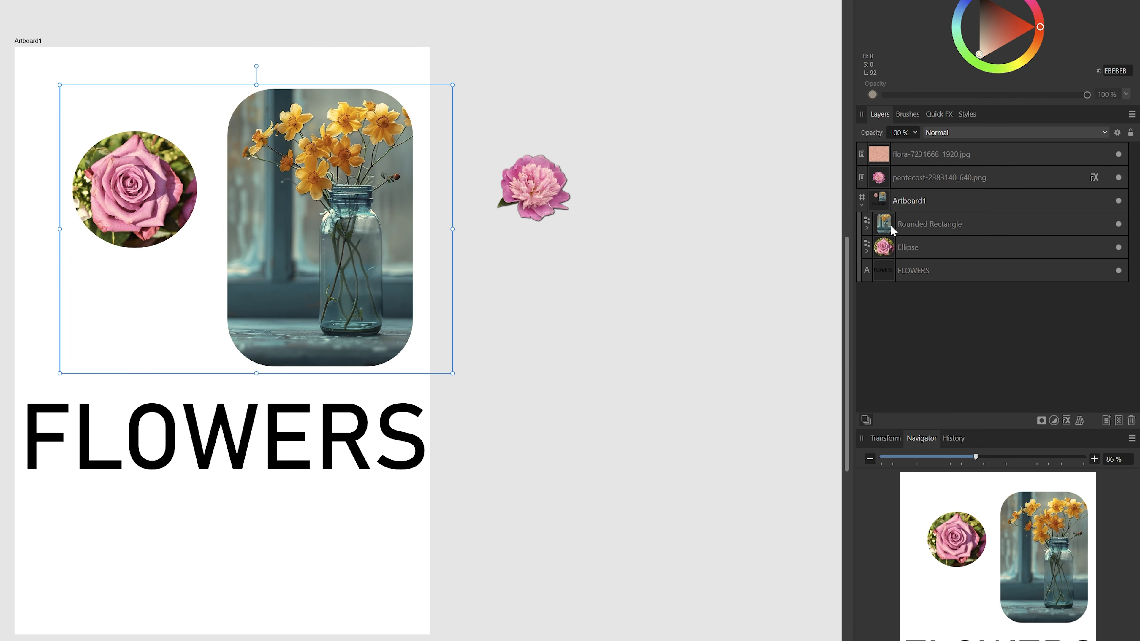
Expand the Rounded Rectangle layer, deselect, and place the pink peony photo over the vase's lower part.
{"action": "left_click", "coordinate": [868, 228]}
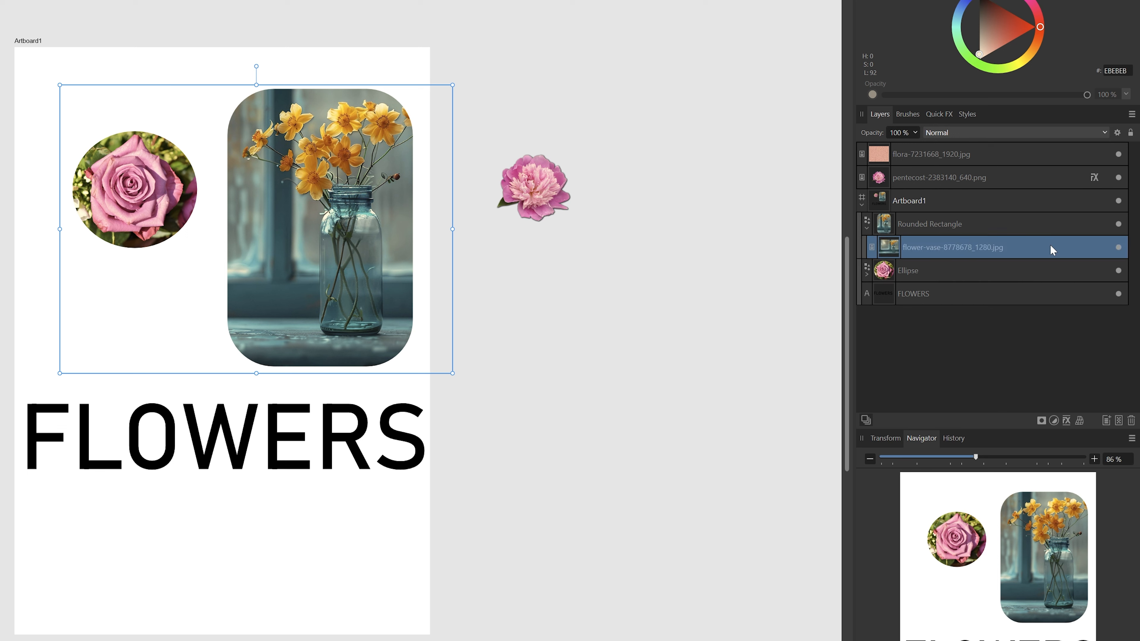
{"action": "left_click", "coordinate": [635, 326]}
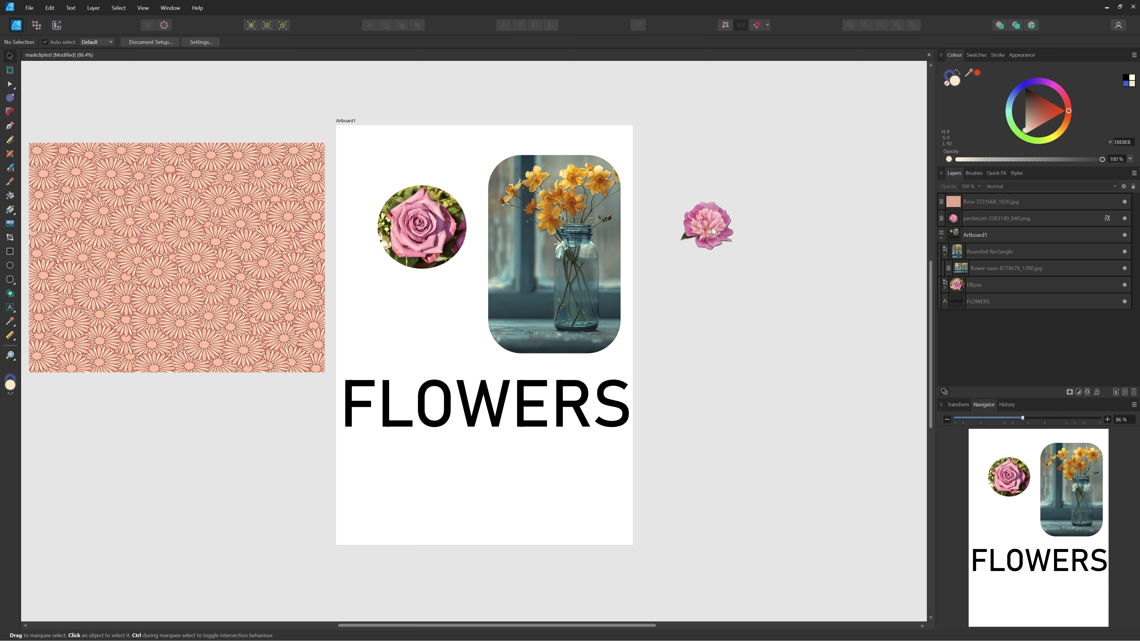
{"action": "left_click_drag", "start_coordinate": [712, 230], "coordinate": [528, 313]}
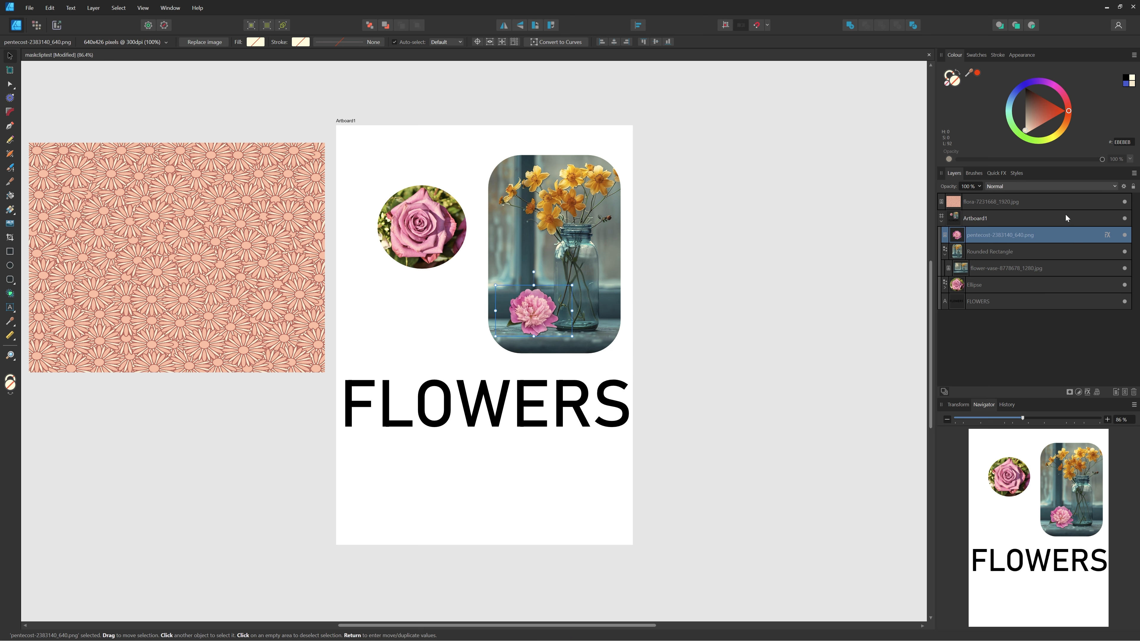